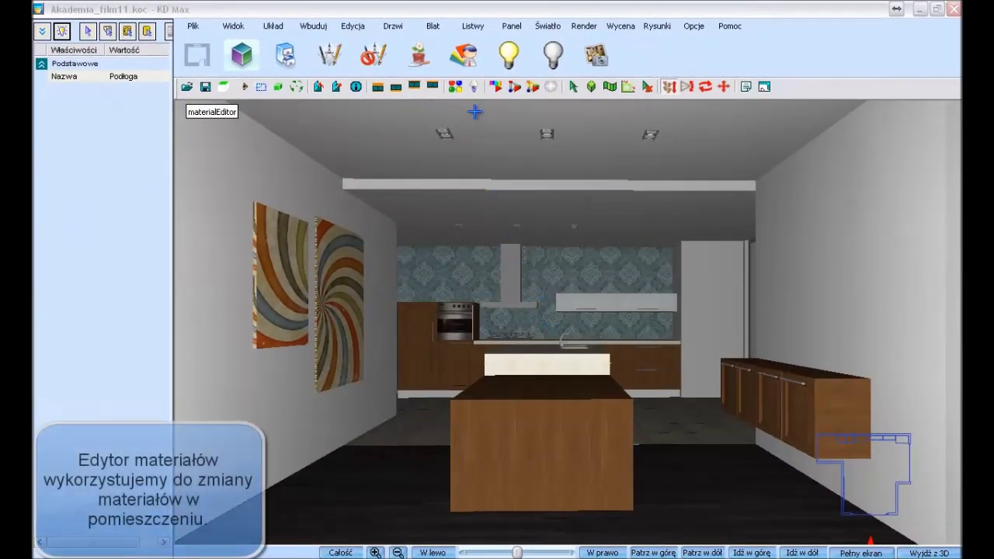
Open the material editor and load the ceiling's material, keeping type Dowolny.
click(452, 88)
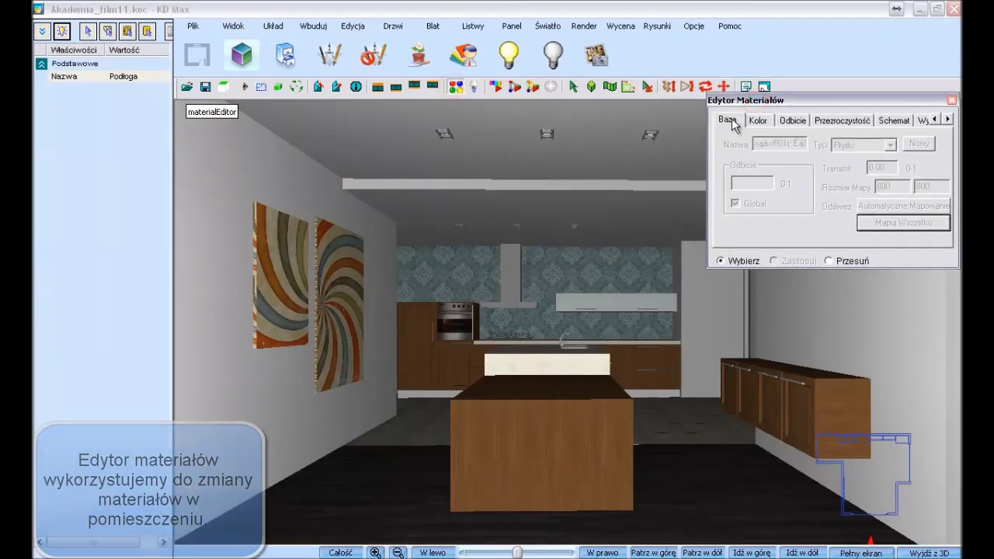
click(494, 160)
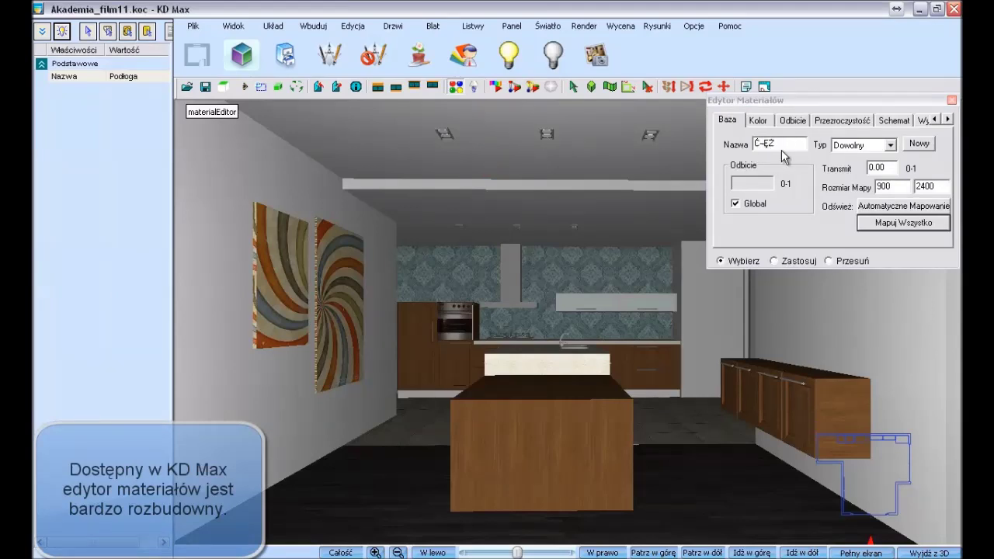
click(891, 146)
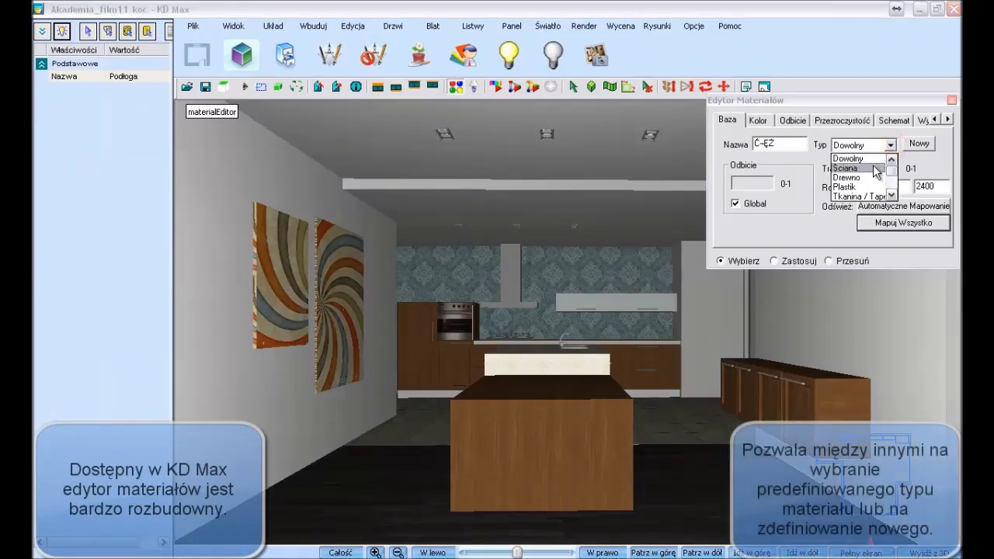
scroll(862, 186, down, 1)
scroll(860, 191, down, 3)
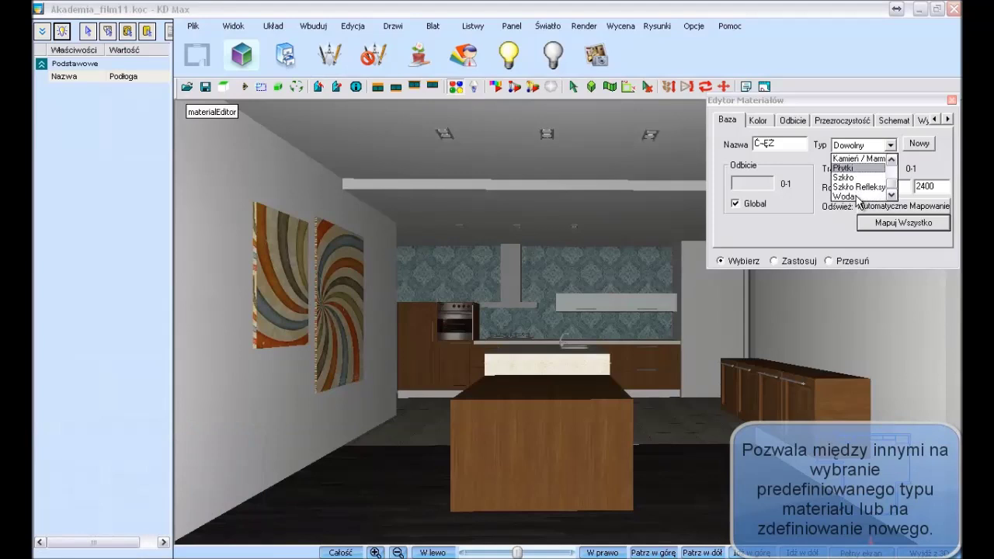
click(858, 144)
Create a new material from it named '1'.
click(916, 144)
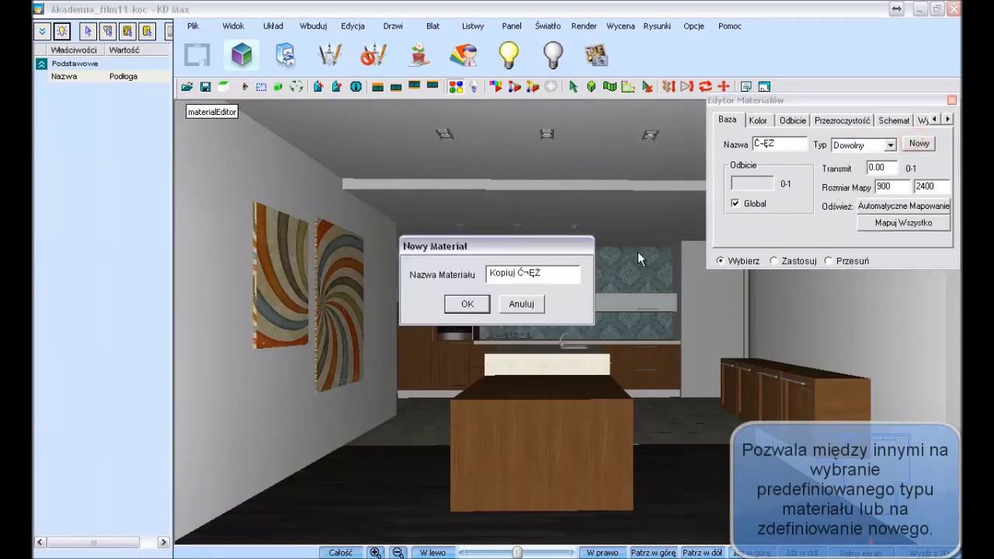
drag(556, 272, 446, 272)
text(1)
click(466, 304)
Apply material '1' to the left wall, then return to picking mode.
click(795, 261)
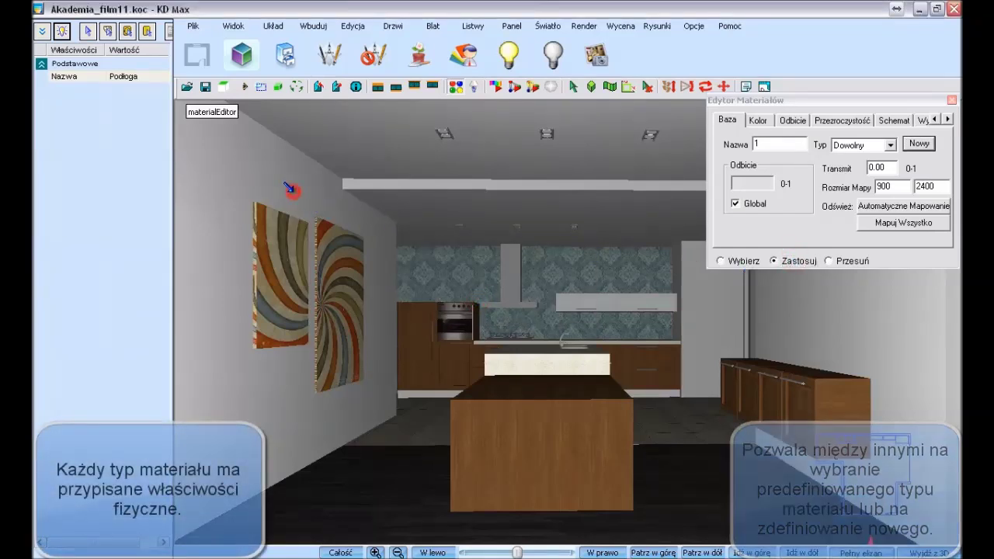
click(694, 280)
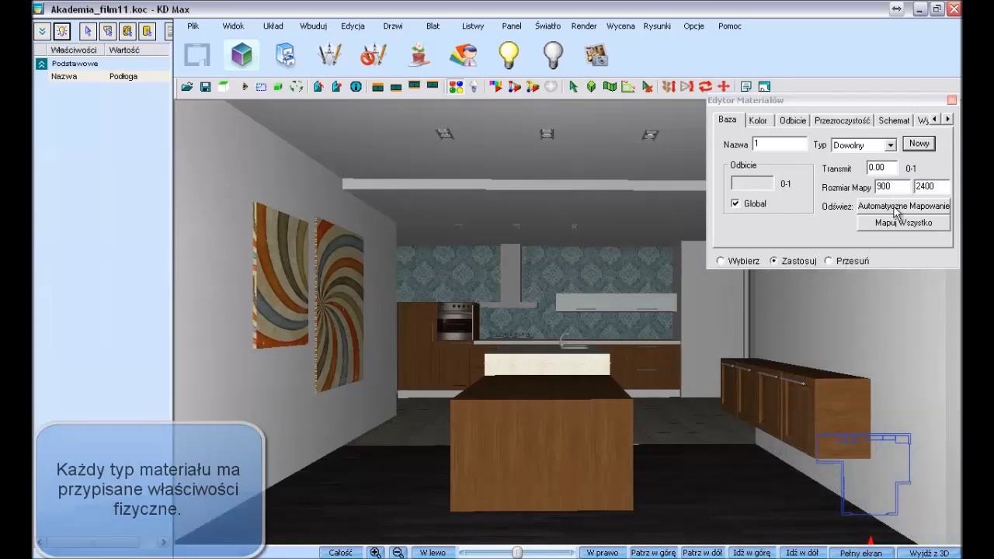
click(738, 261)
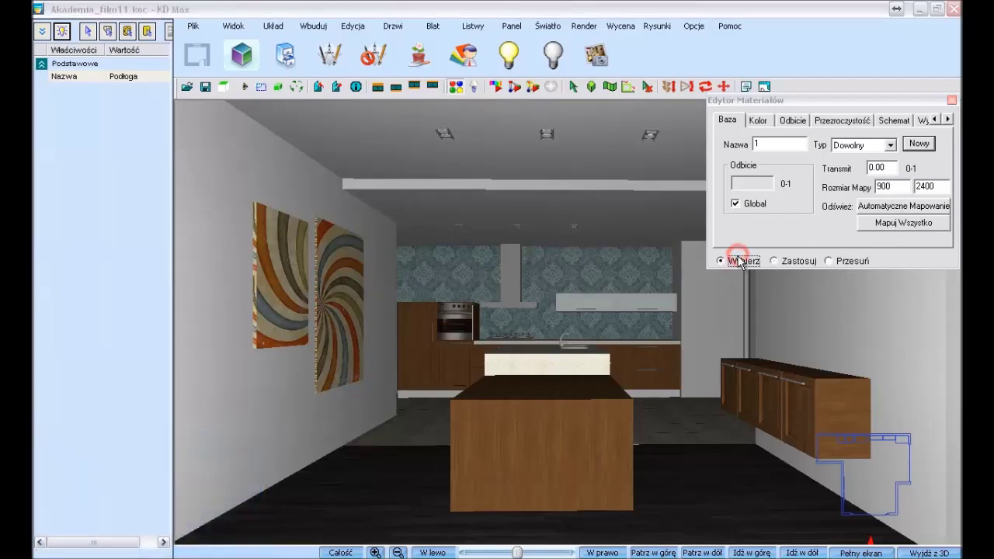
Load the floor's tile material and remap all surfaces with a 300 × 300 map size.
click(702, 461)
double_click(893, 185)
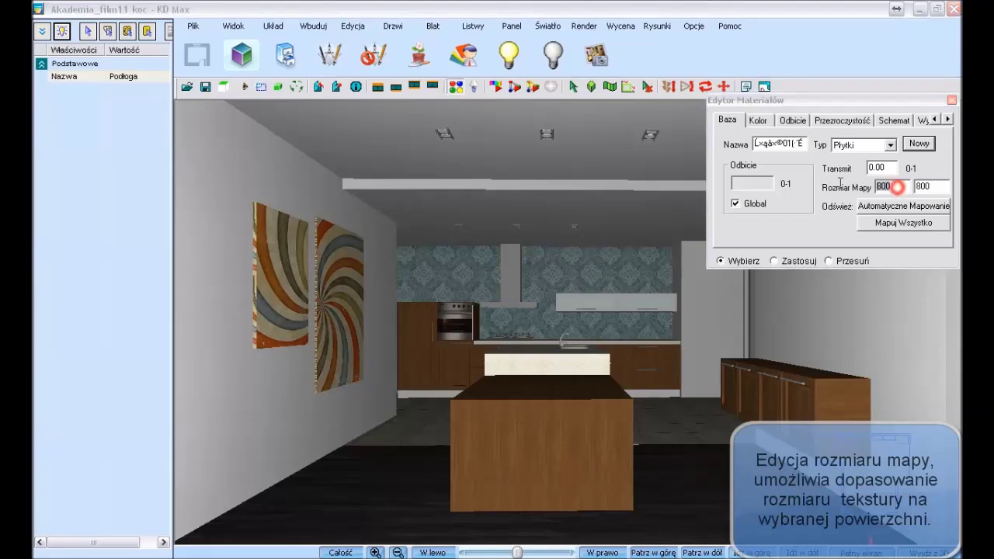
text(00)
key(Tab)
text(300)
click(921, 223)
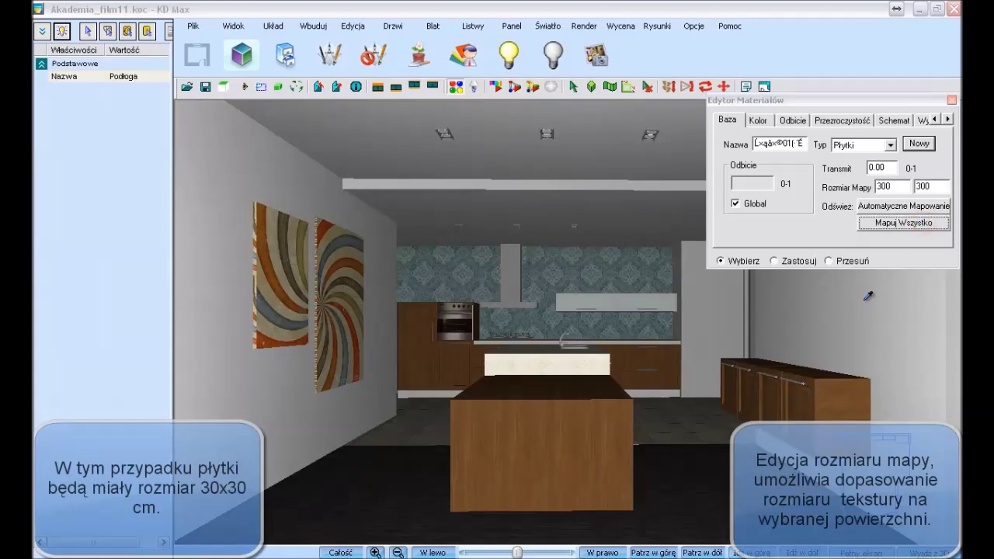
Restore the tile map size to 800 × 800 and remap all surfaces.
double_click(893, 186)
text(800)
double_click(932, 186)
text(800)
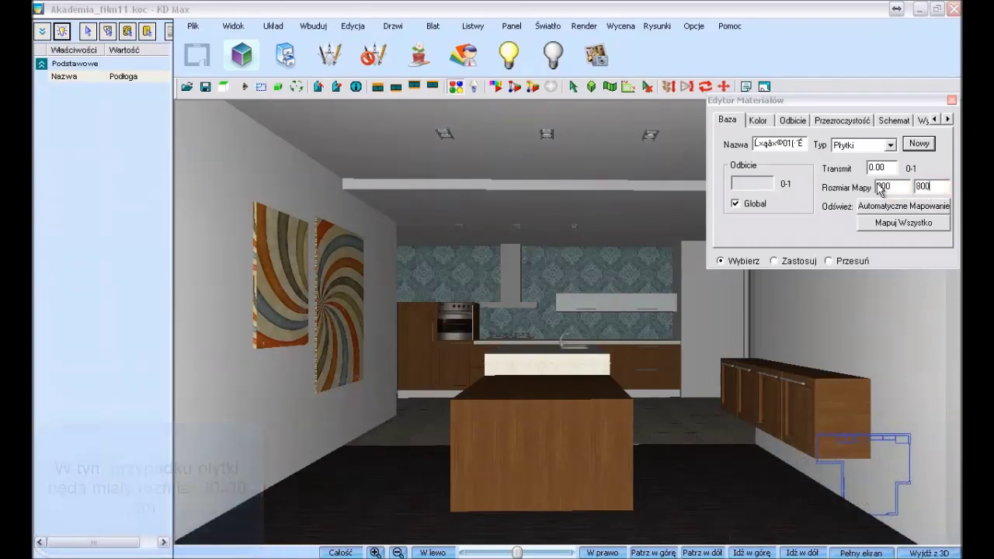
click(881, 225)
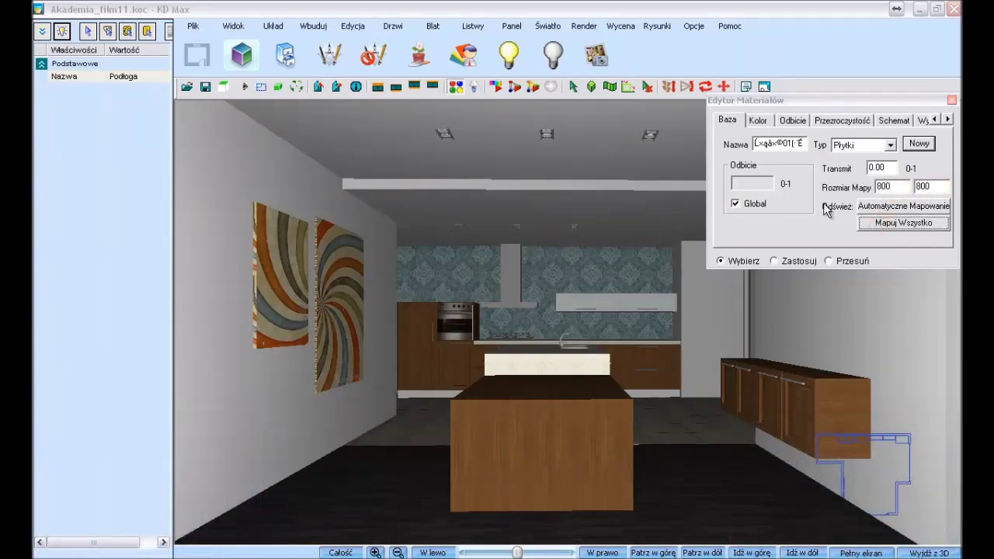
click(760, 122)
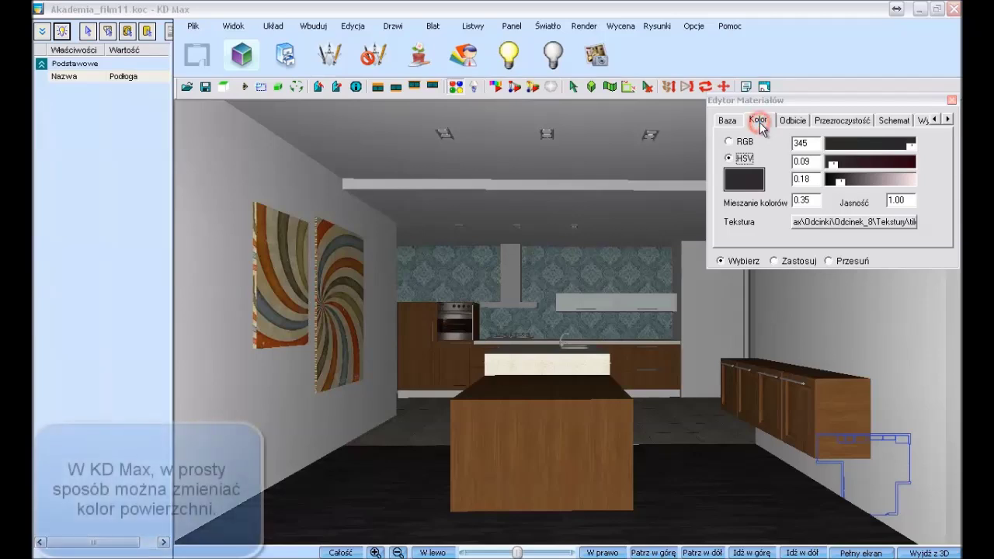
Preview saturation and brightness changes on the wall colour, then resample the original grey.
click(623, 153)
mouse_move(833, 162)
mouse_down()
mouse_move(899, 165)
mouse_move(824, 165)
mouse_up()
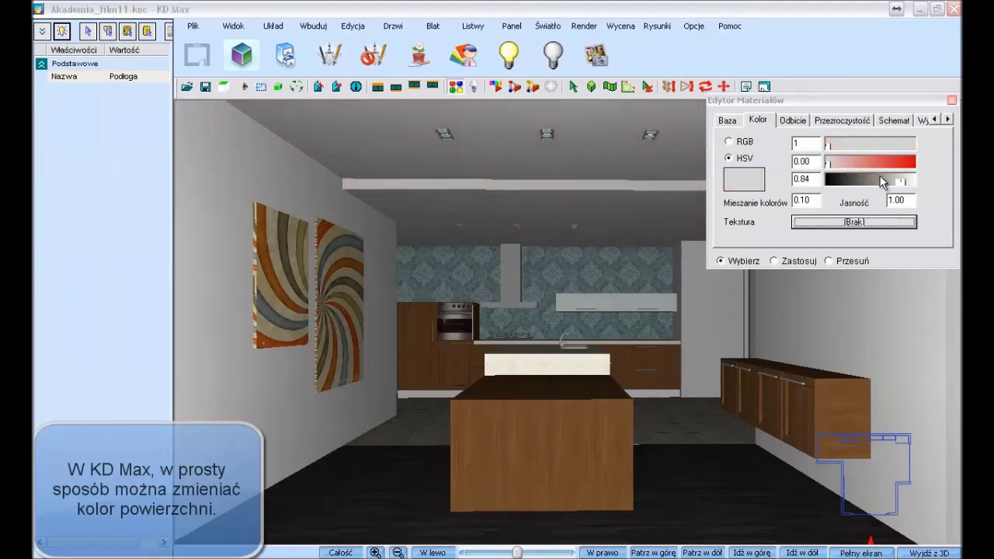
drag(903, 185, 929, 186)
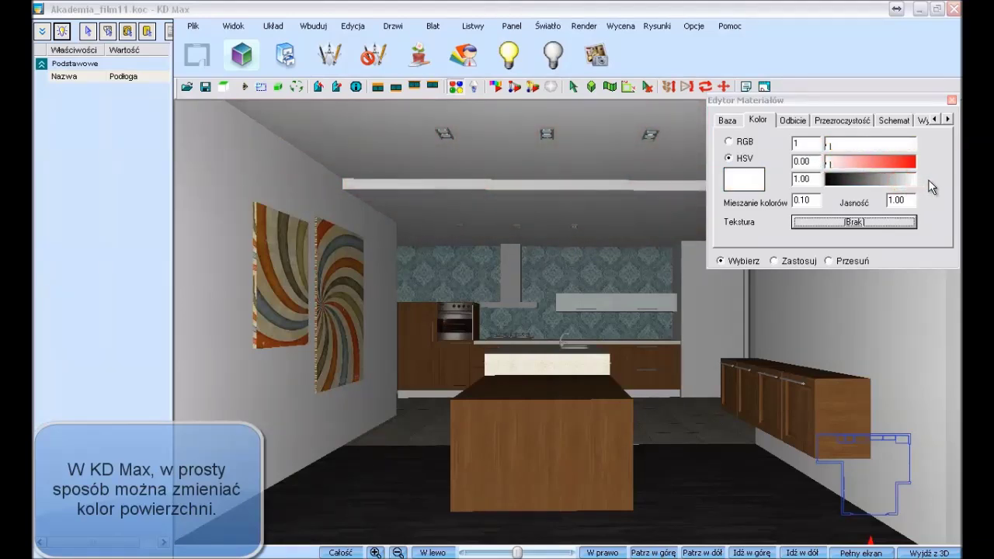
mouse_move(910, 182)
mouse_down()
mouse_move(900, 183)
mouse_move(916, 185)
mouse_up()
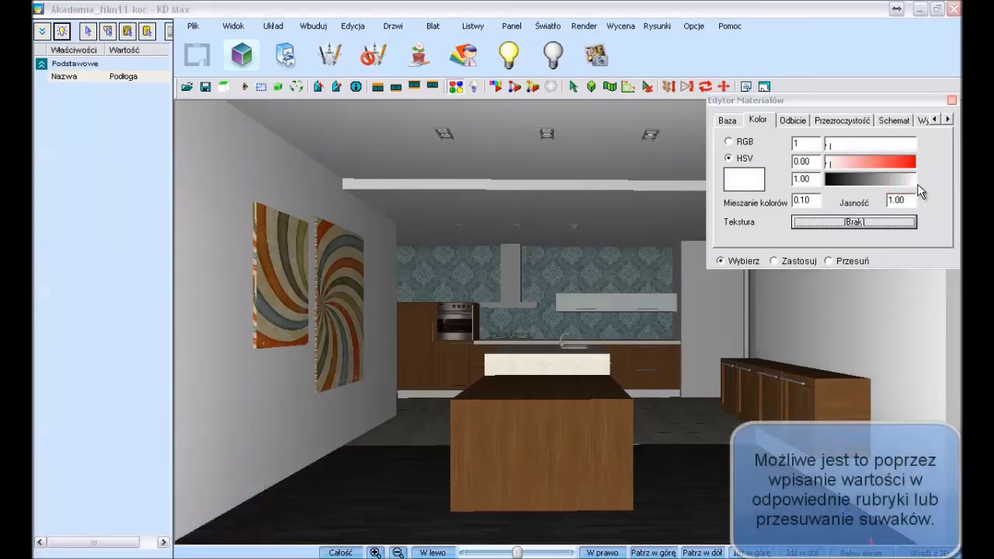
click(309, 193)
Enter HSV values 54, 0.11 and 0.98 for the wall colour.
click(808, 145)
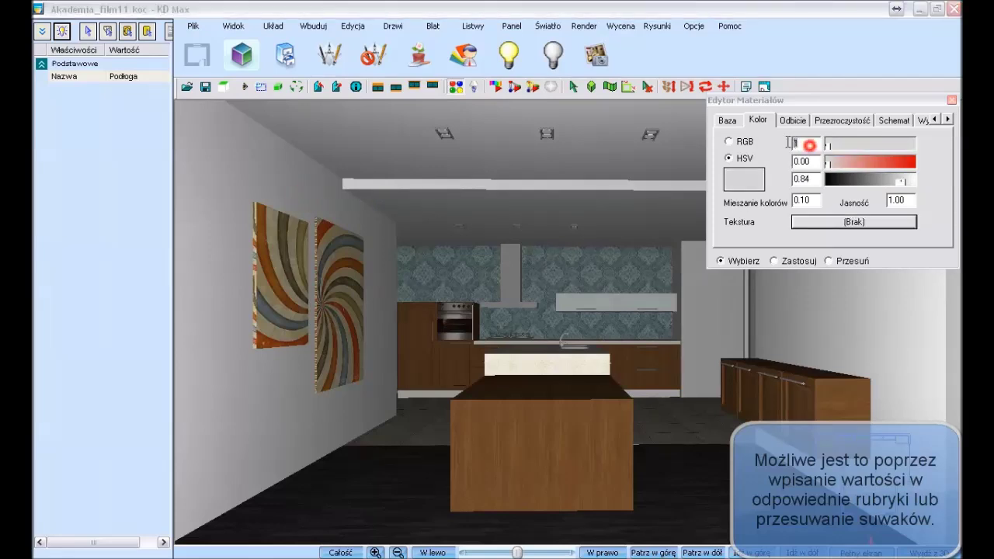
text(54)
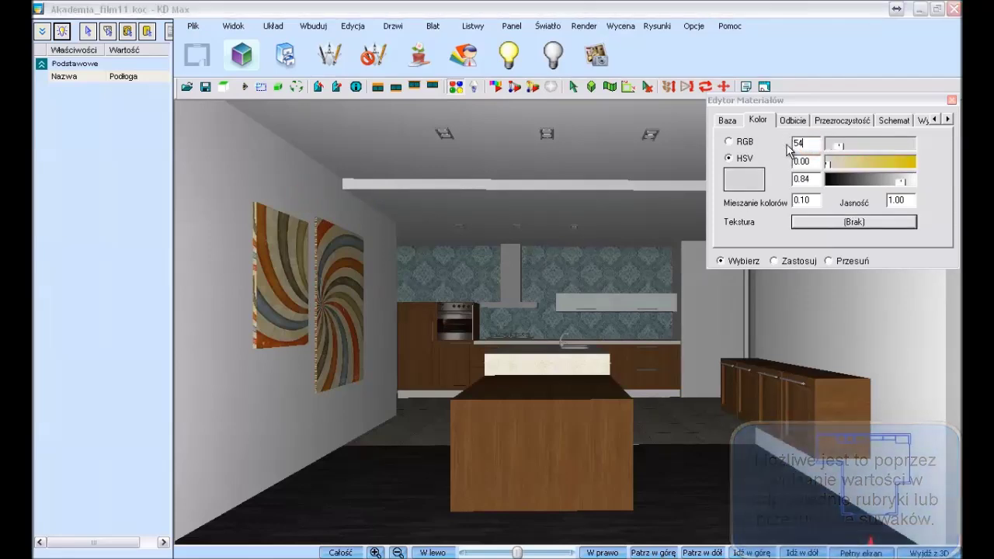
key(Tab)
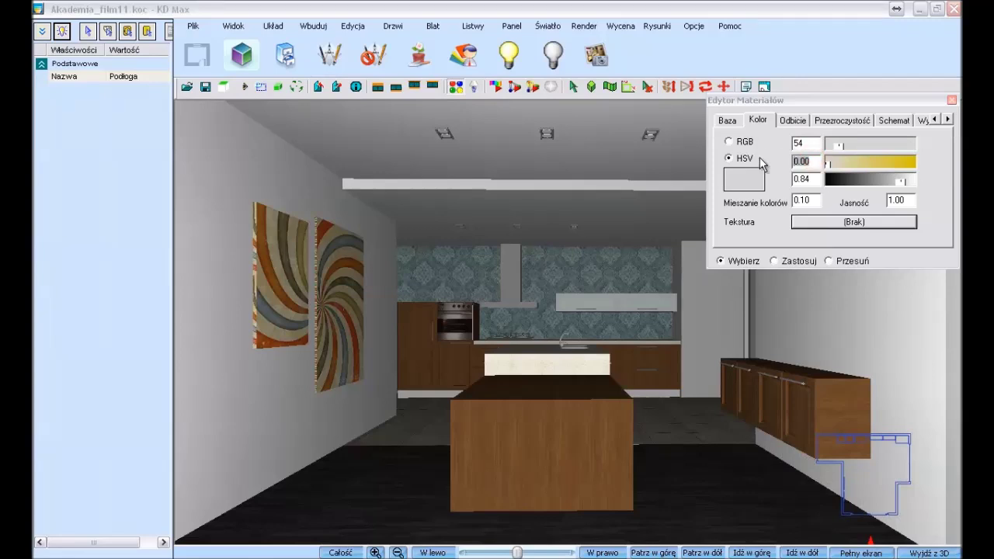
text(0.11)
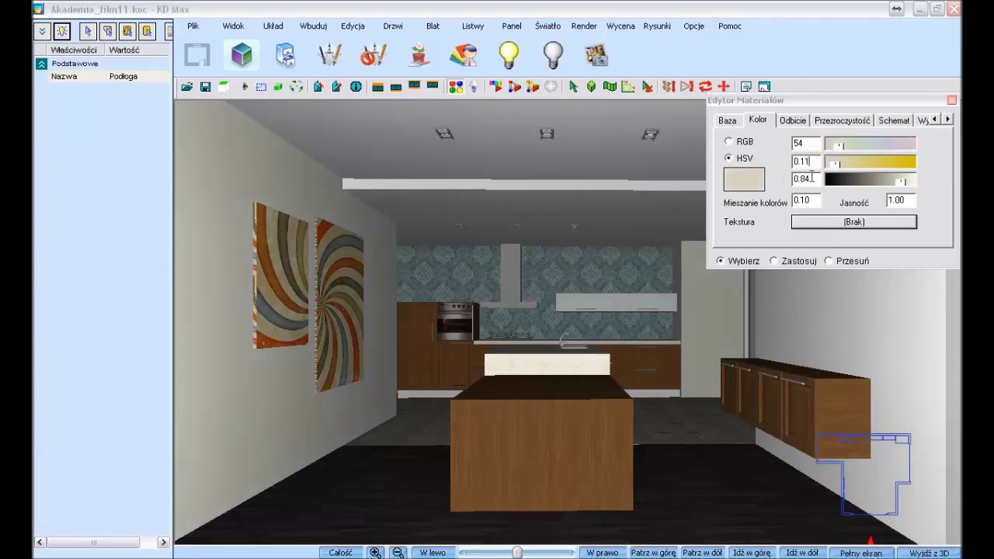
double_click(811, 177)
text(0)
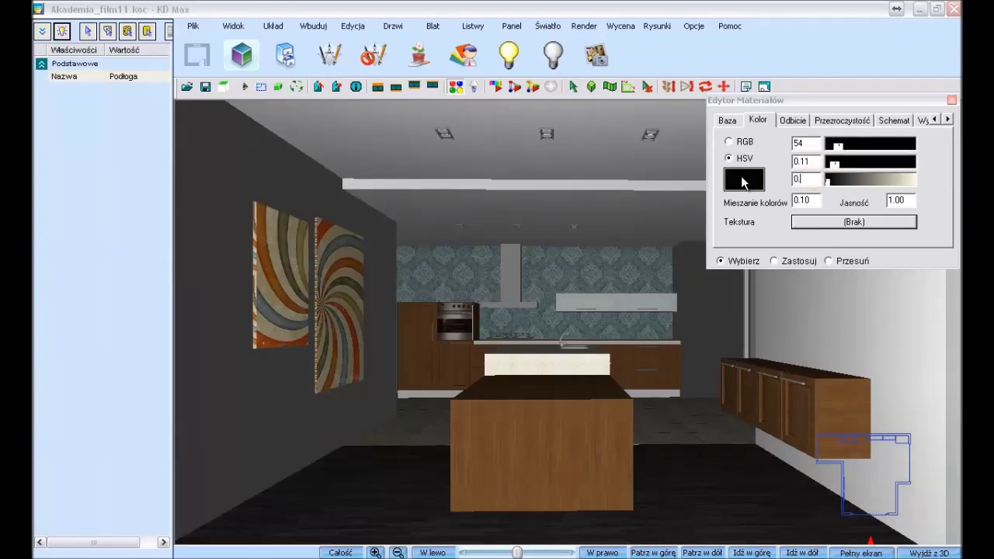
text(.9)
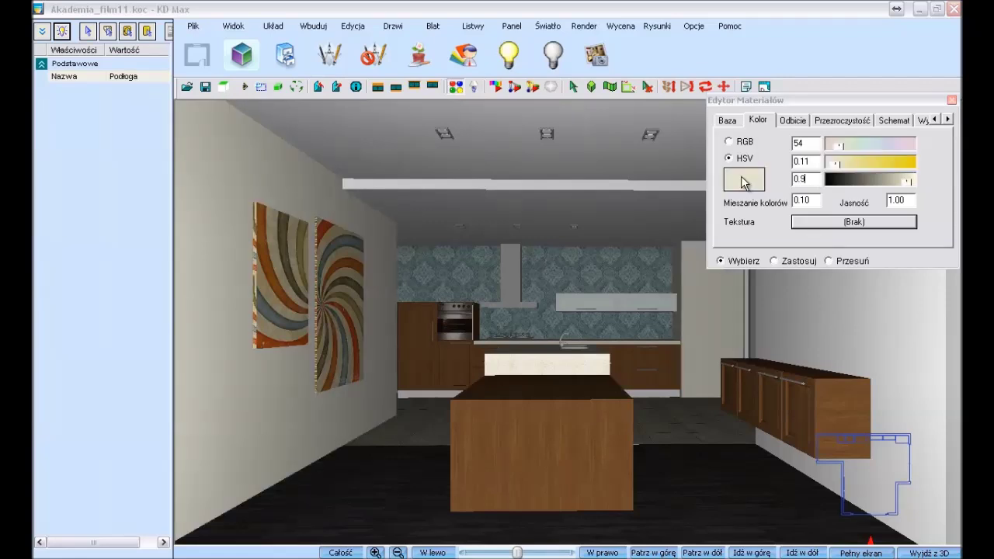
text(8)
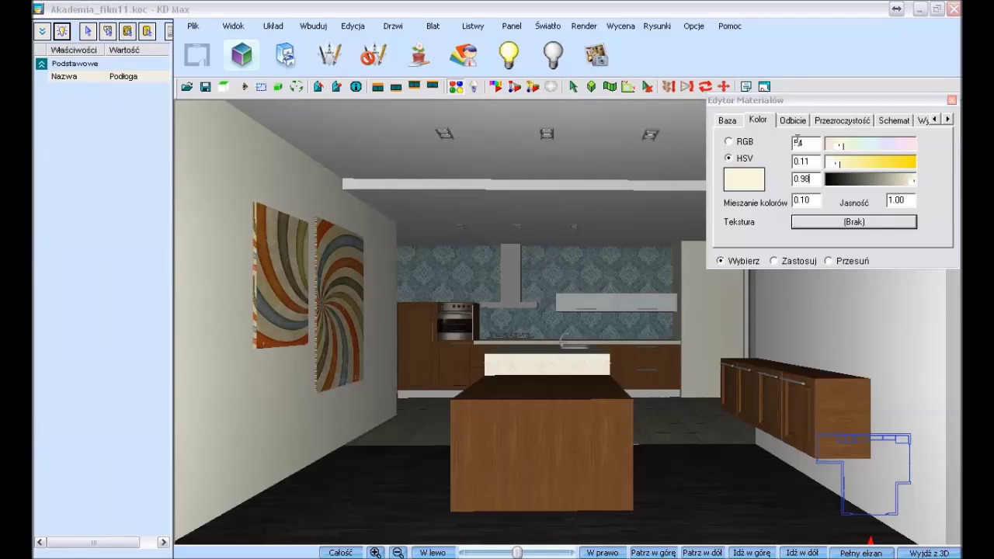
Pick the floor material and set its colour Jasność brightness to 1.70.
click(744, 157)
click(730, 467)
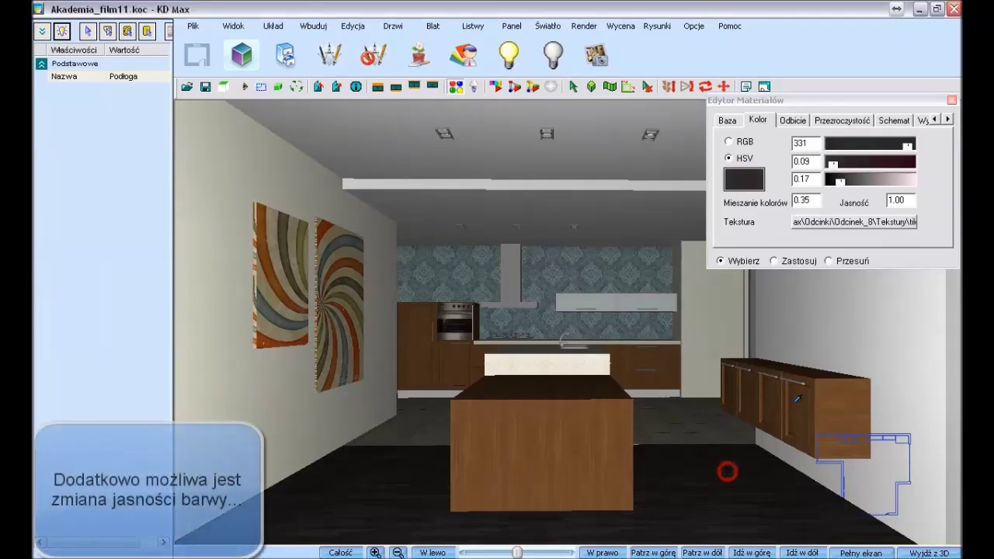
click(907, 200)
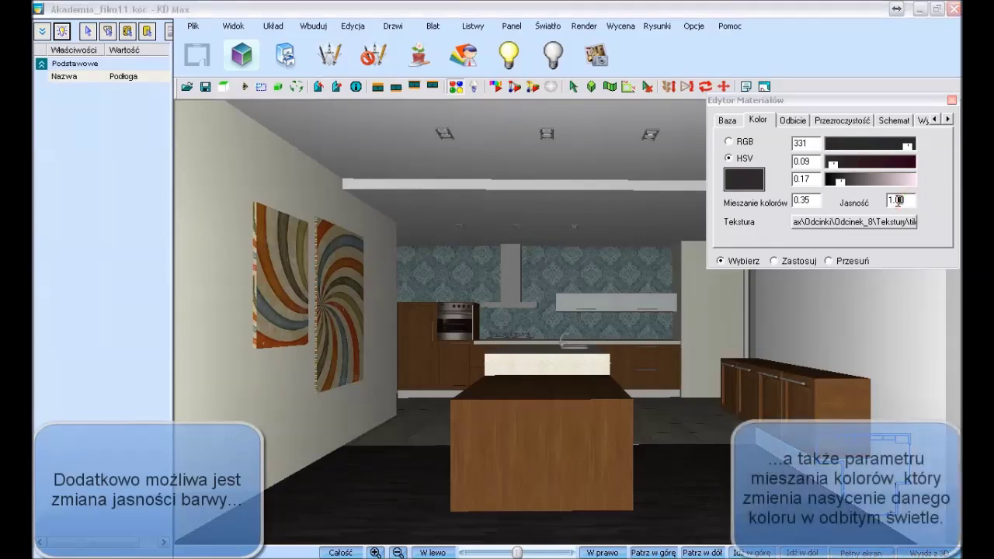
text(1.07)
double_click(907, 201)
text(1.7)
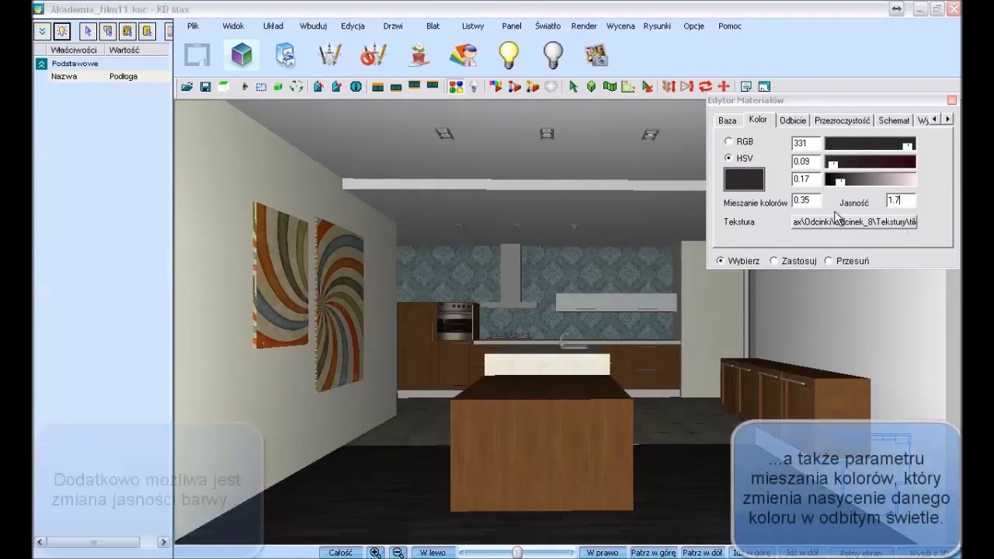
click(808, 200)
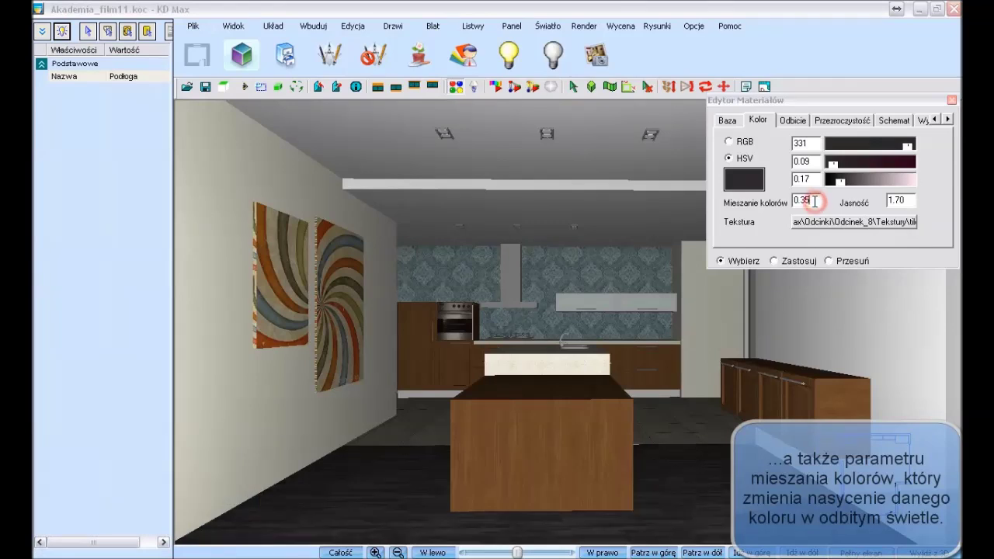
click(792, 120)
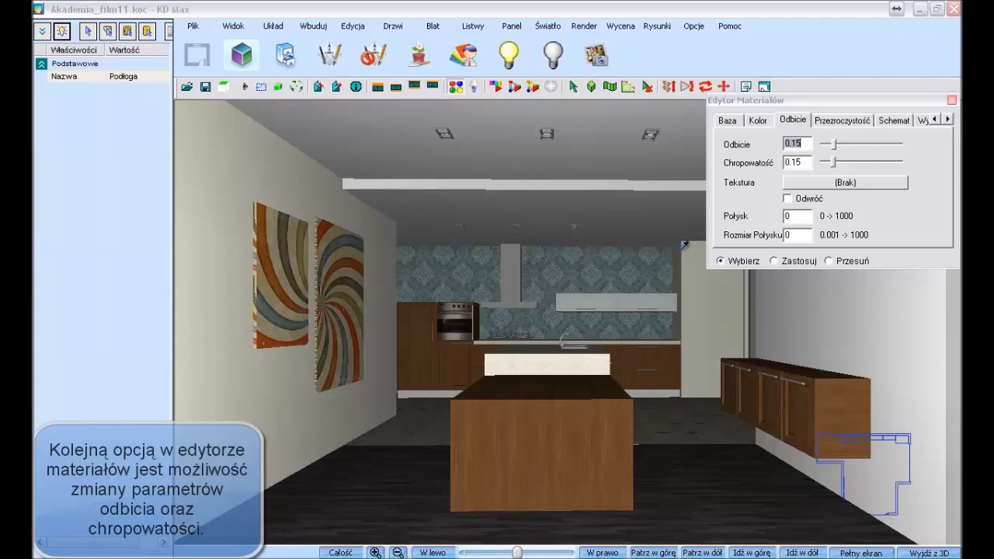
Pick the wall material and set reflection 0.01 with roughness about 0.72.
click(660, 263)
click(824, 146)
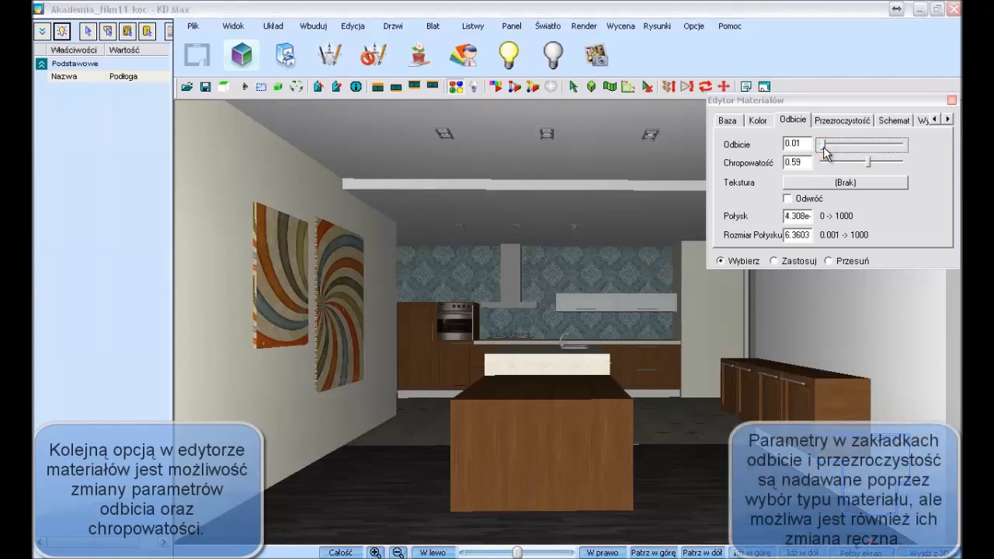
drag(869, 163, 881, 163)
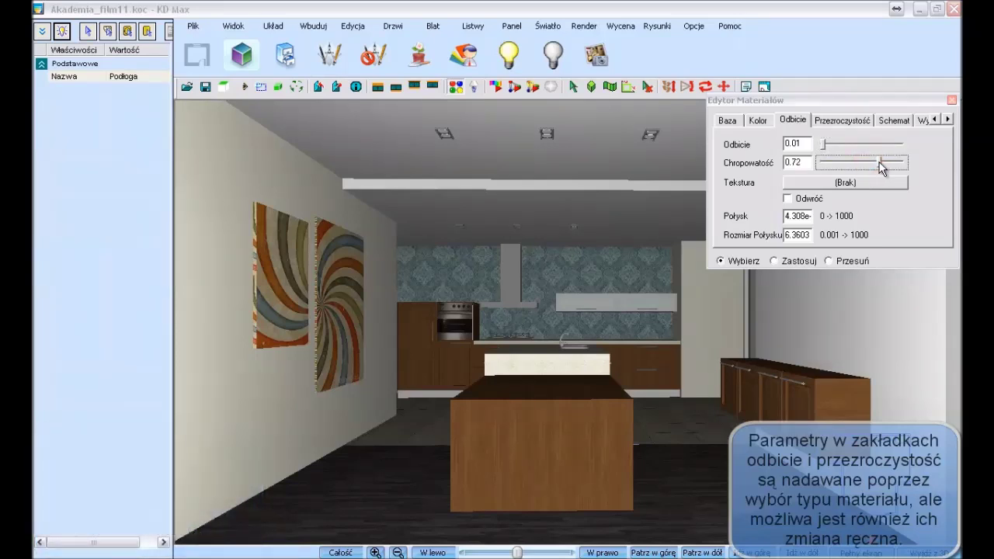
Raise the material's Przezroczystość transparency to 0.90.
click(842, 121)
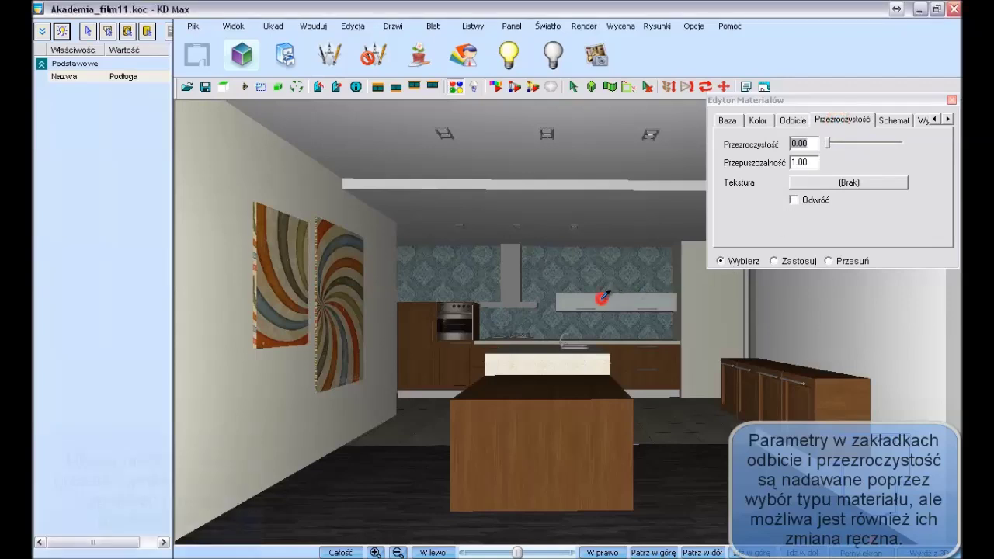
drag(828, 143, 892, 146)
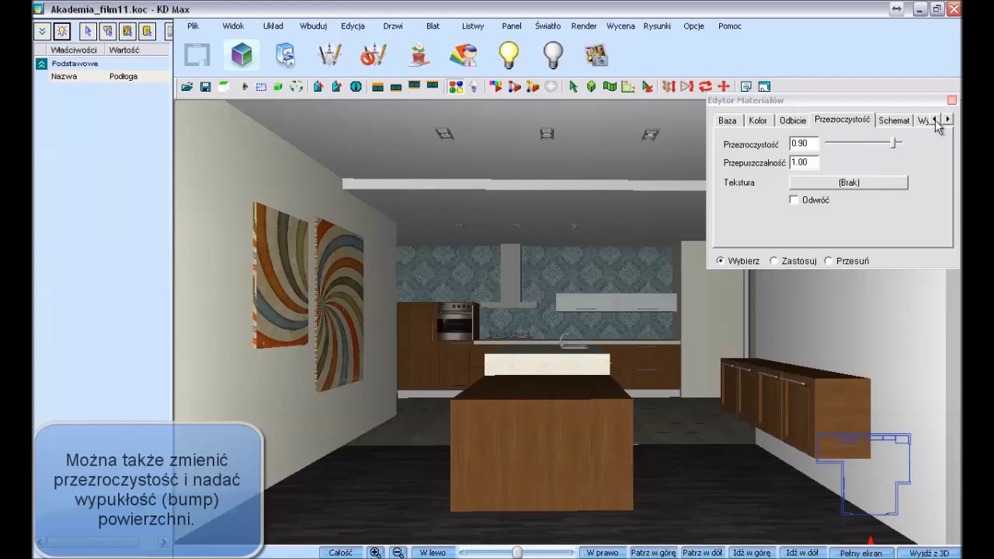
click(948, 120)
click(906, 120)
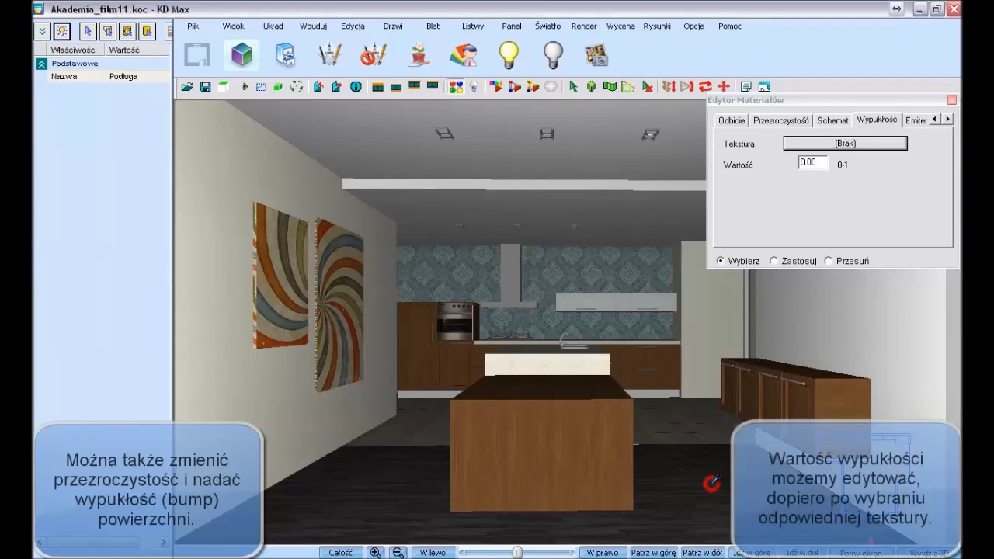
Assign the dark-wood texture as the material's colour texture.
click(936, 121)
click(936, 120)
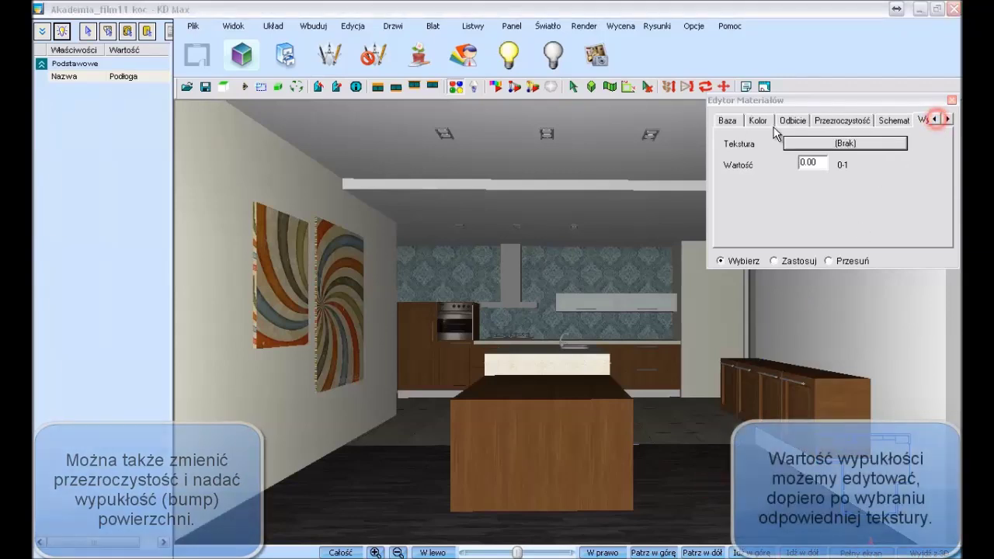
click(757, 120)
click(808, 222)
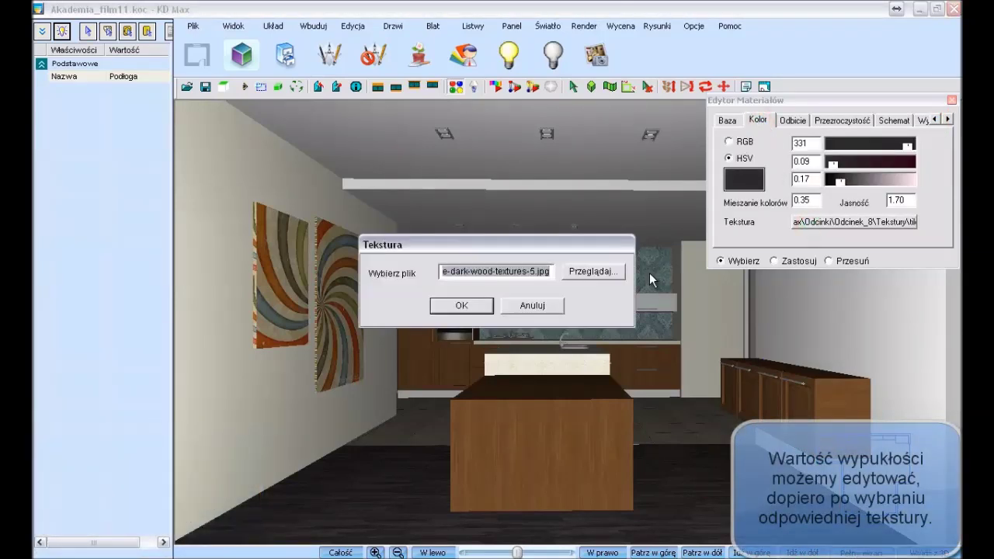
click(480, 307)
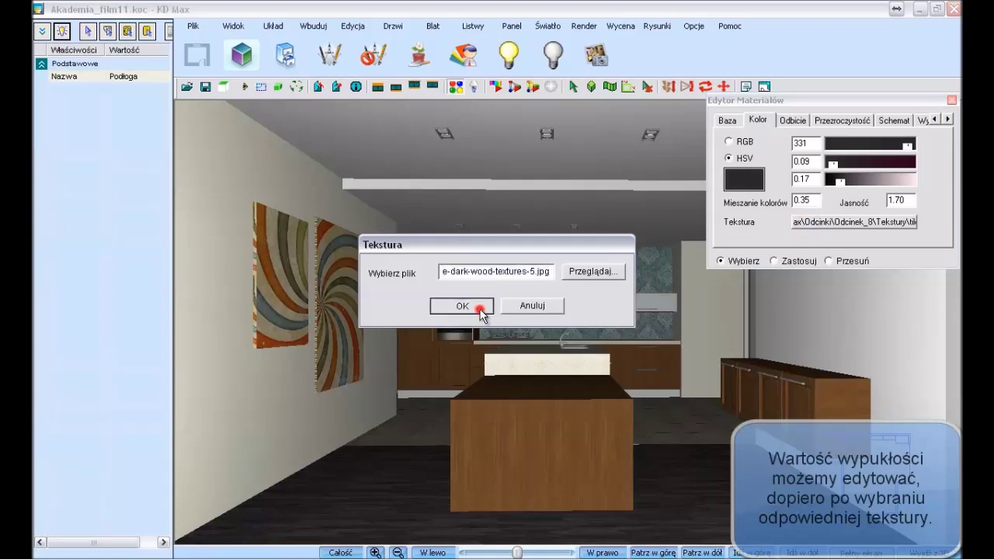
Add the dark-wood texture file as the bump texture with strength 0.01.
click(949, 119)
click(915, 120)
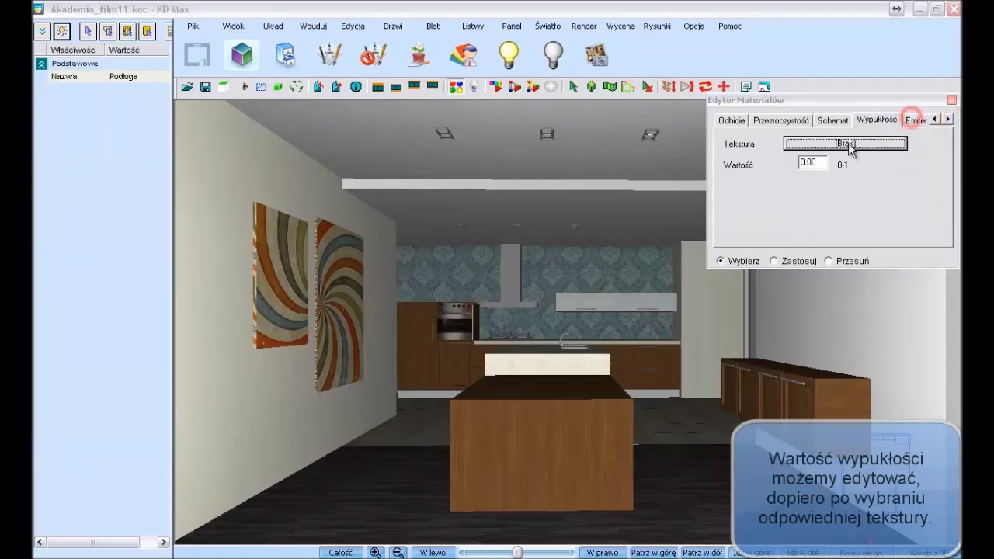
click(848, 143)
key(ctrl+v)
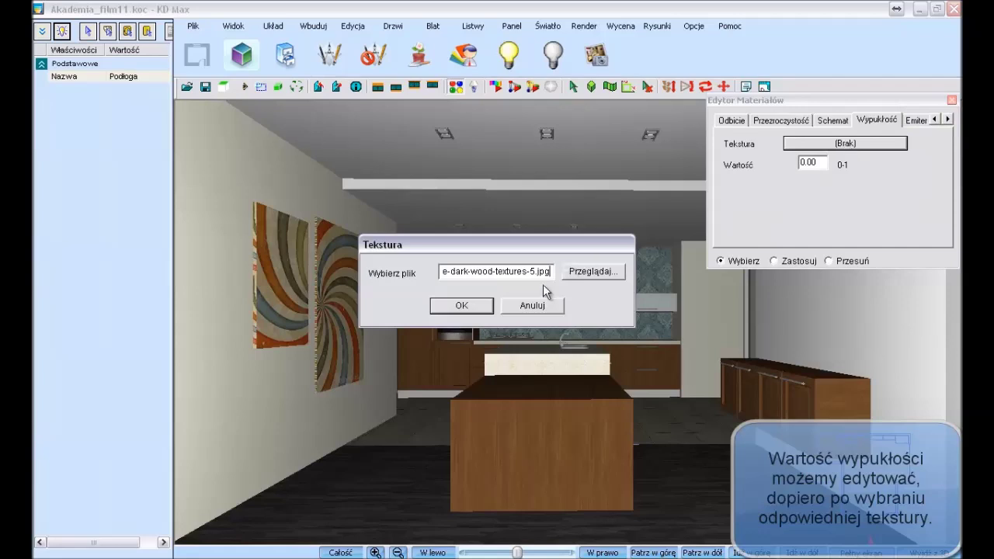
click(468, 306)
click(815, 166)
text(0.01)
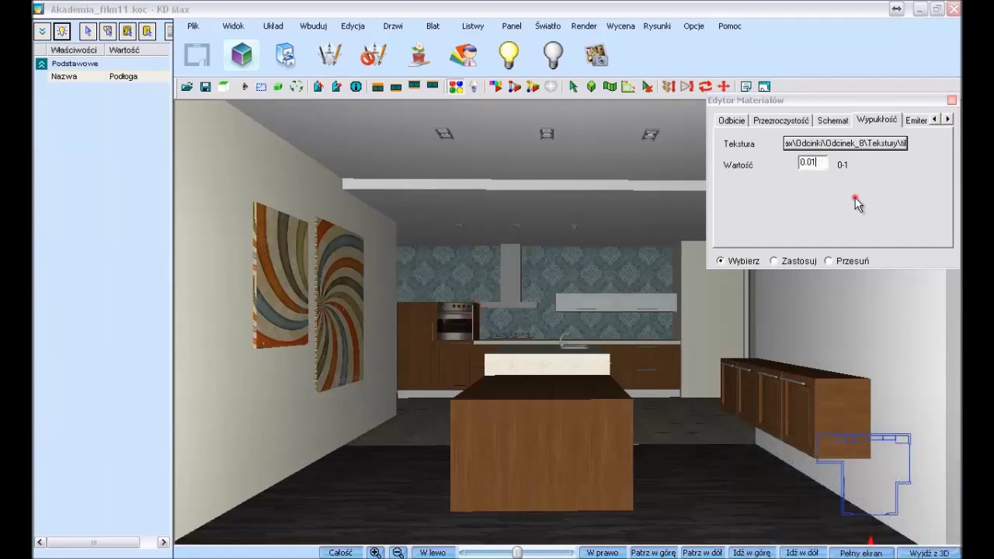
click(881, 120)
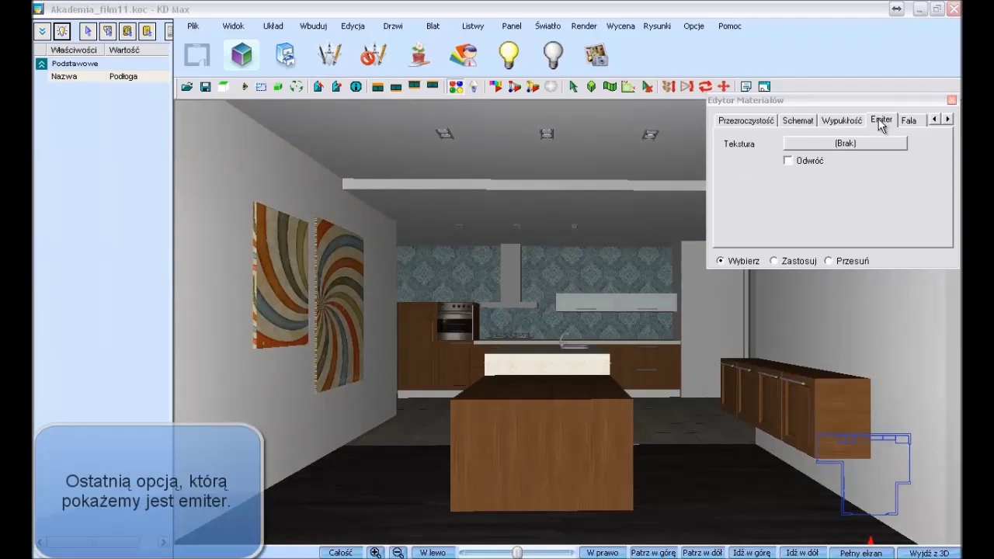
Pick the striped wall picture and confirm its background image as the colour texture.
click(342, 275)
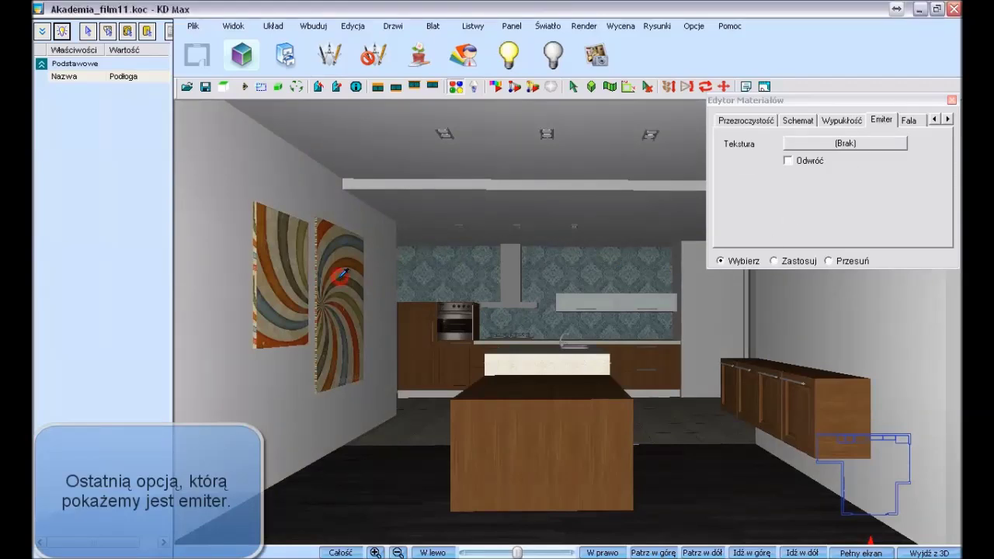
click(935, 119)
click(935, 119)
click(935, 119)
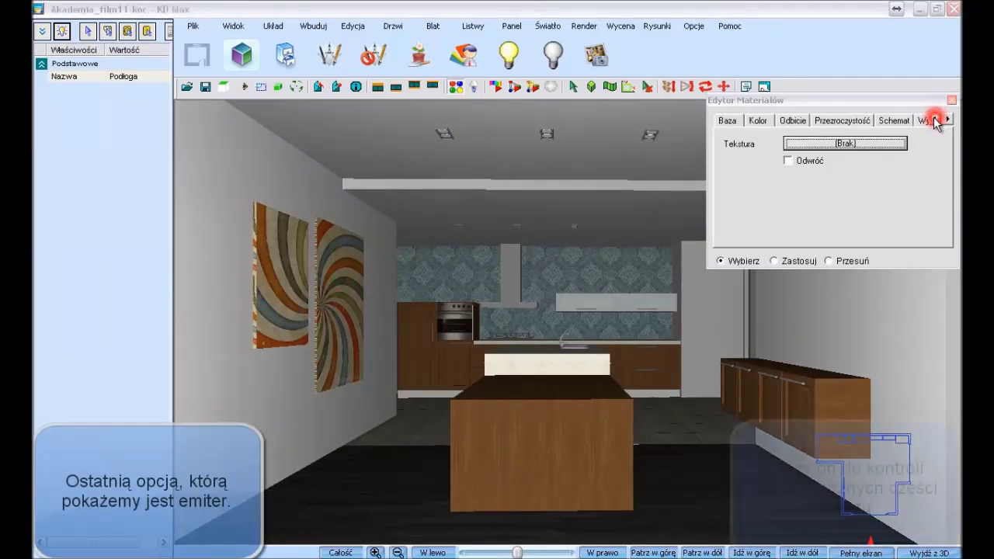
click(757, 120)
click(817, 223)
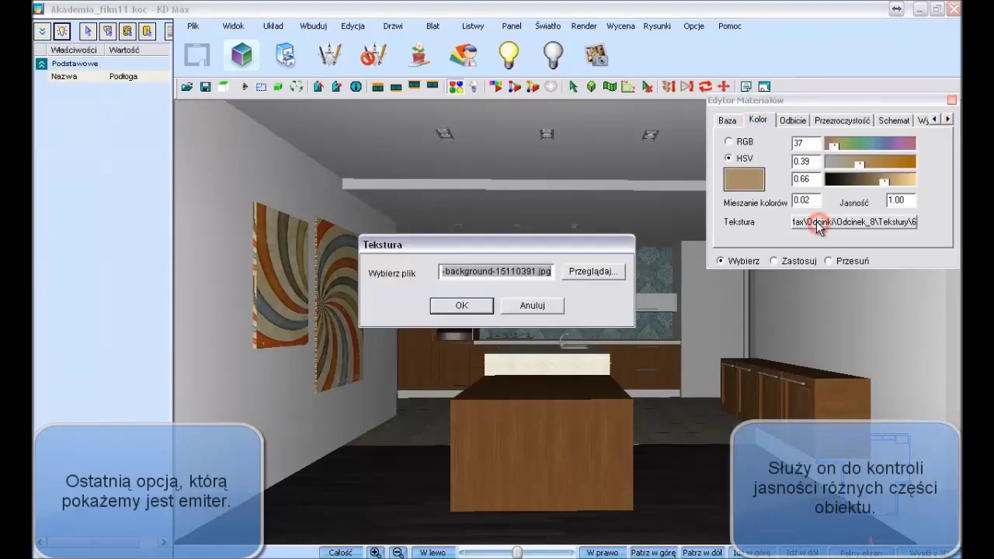
click(457, 305)
Set background-15110391.jpg as the picture material's Emiter texture.
click(948, 119)
click(947, 119)
click(948, 119)
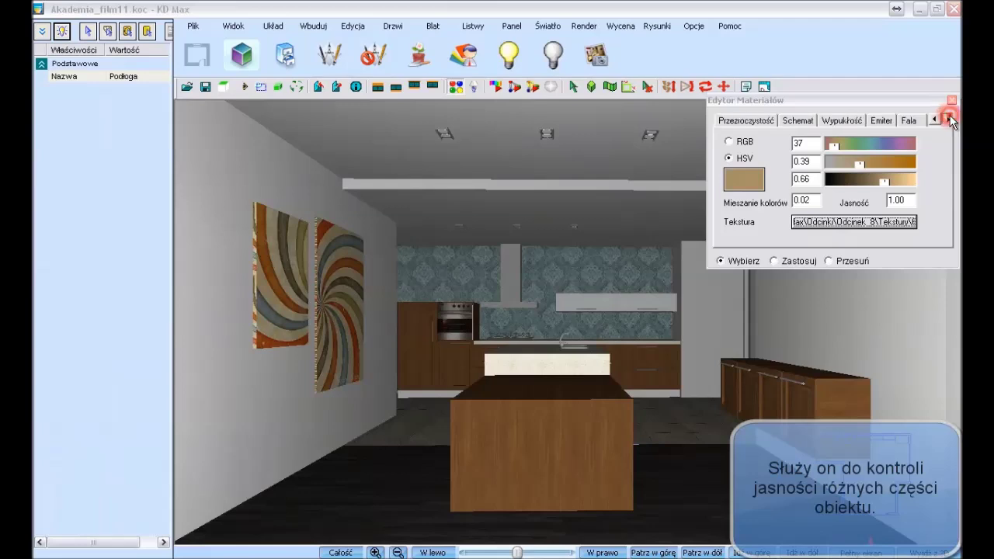
click(881, 120)
click(838, 143)
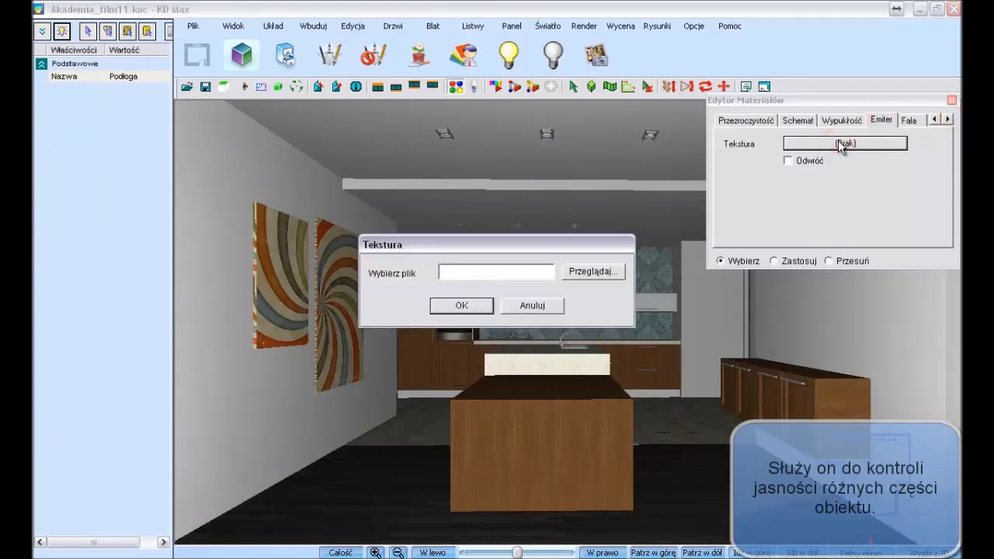
key(ctrl+v)
click(474, 306)
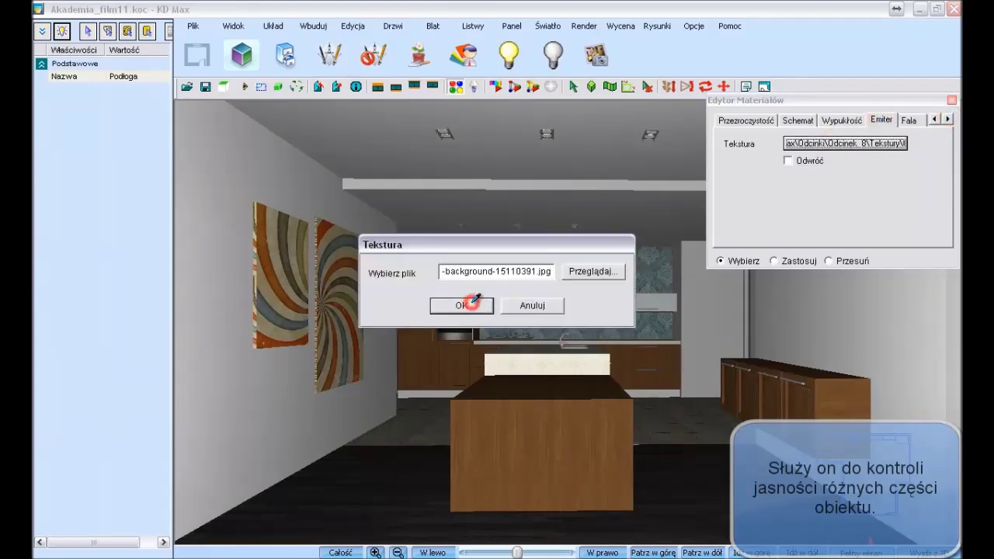